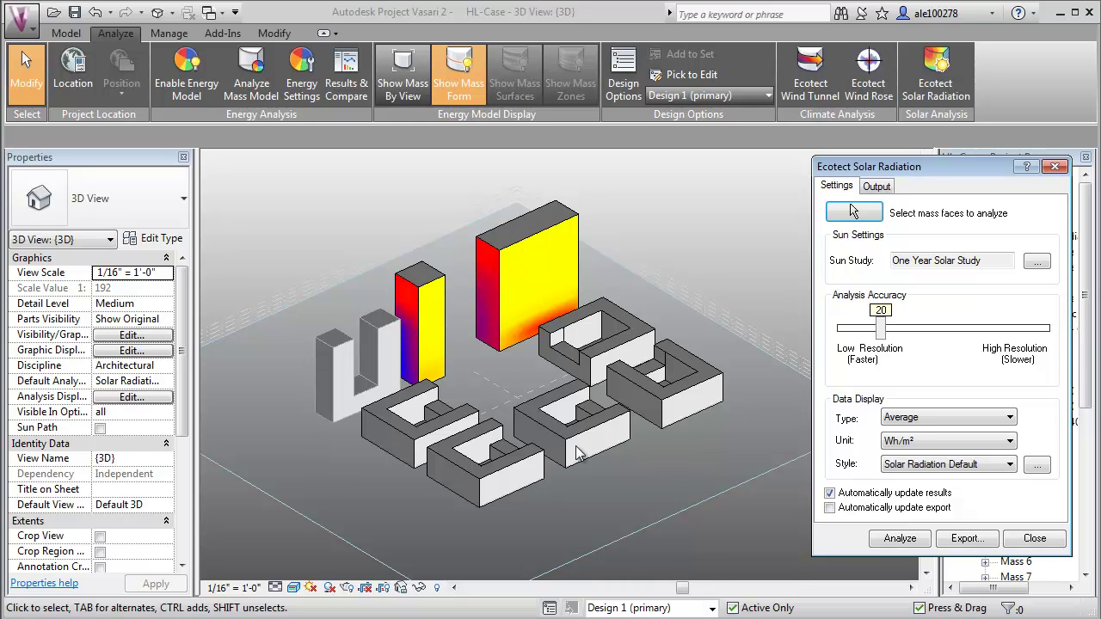
Switch the towers to the Design 3 design option.
click(701, 609)
click(625, 556)
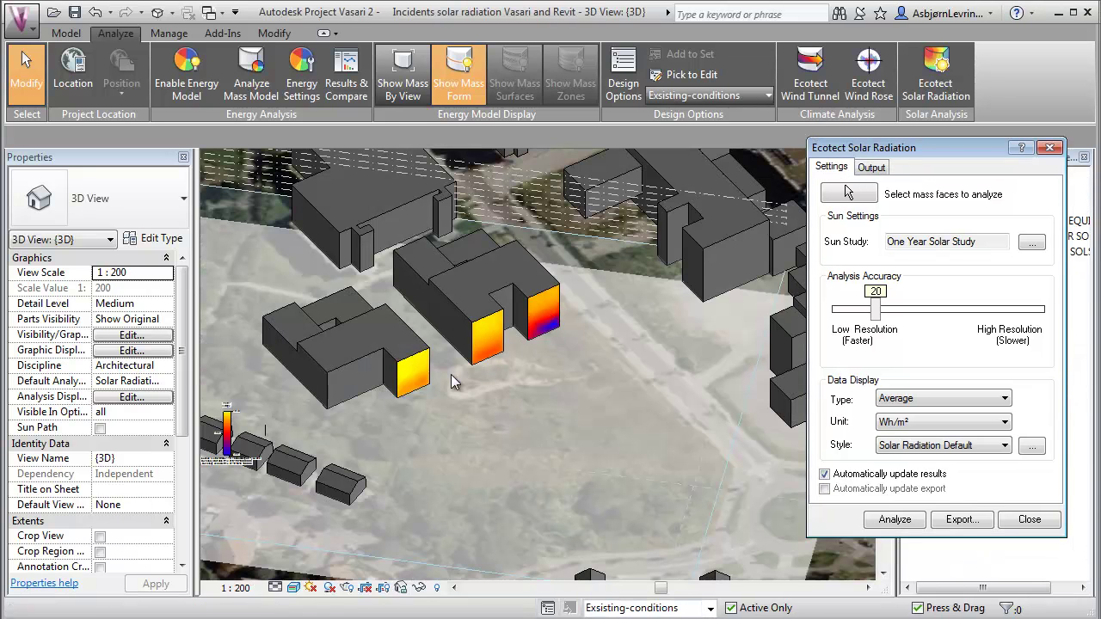
click(678, 611)
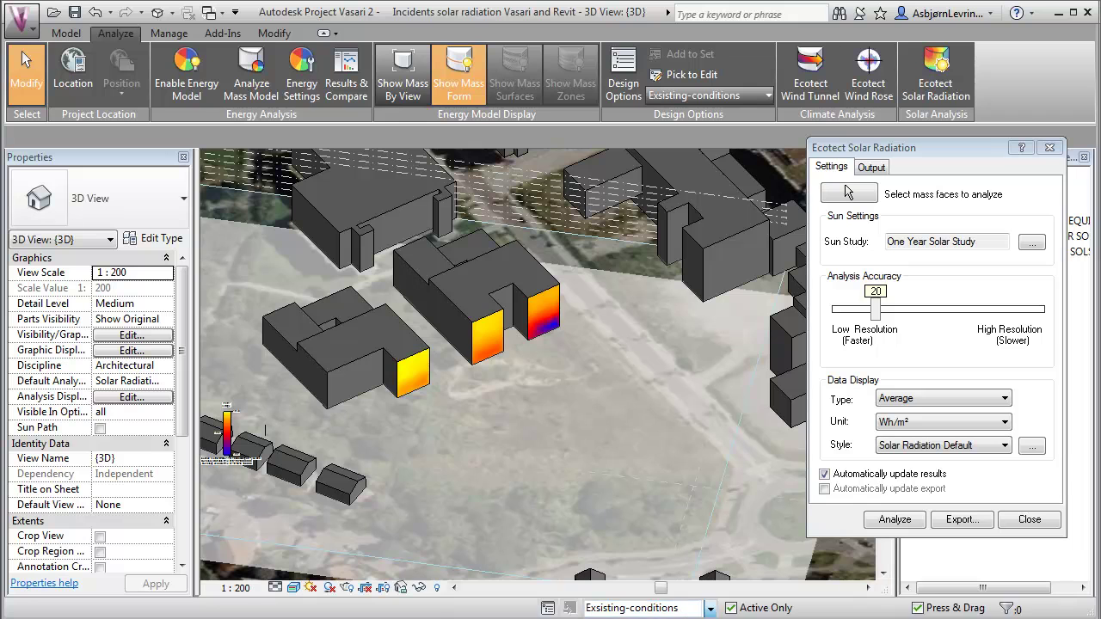
click(651, 593)
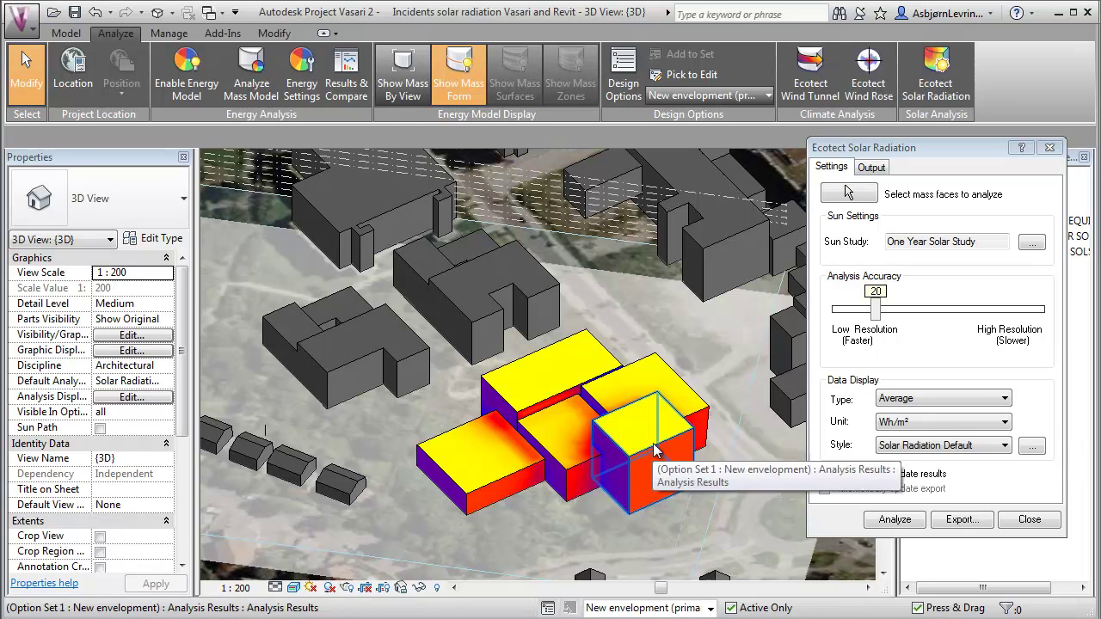
click(710, 608)
click(640, 548)
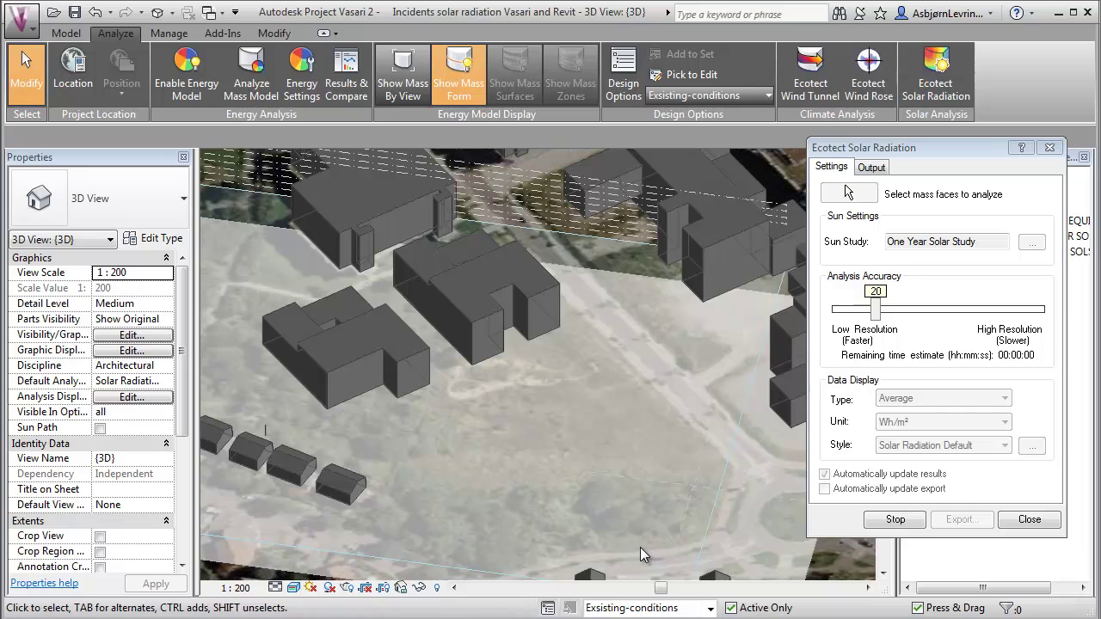
Show the facade radiation results as numeric Wh/m² values and zoom to inspect them.
click(941, 444)
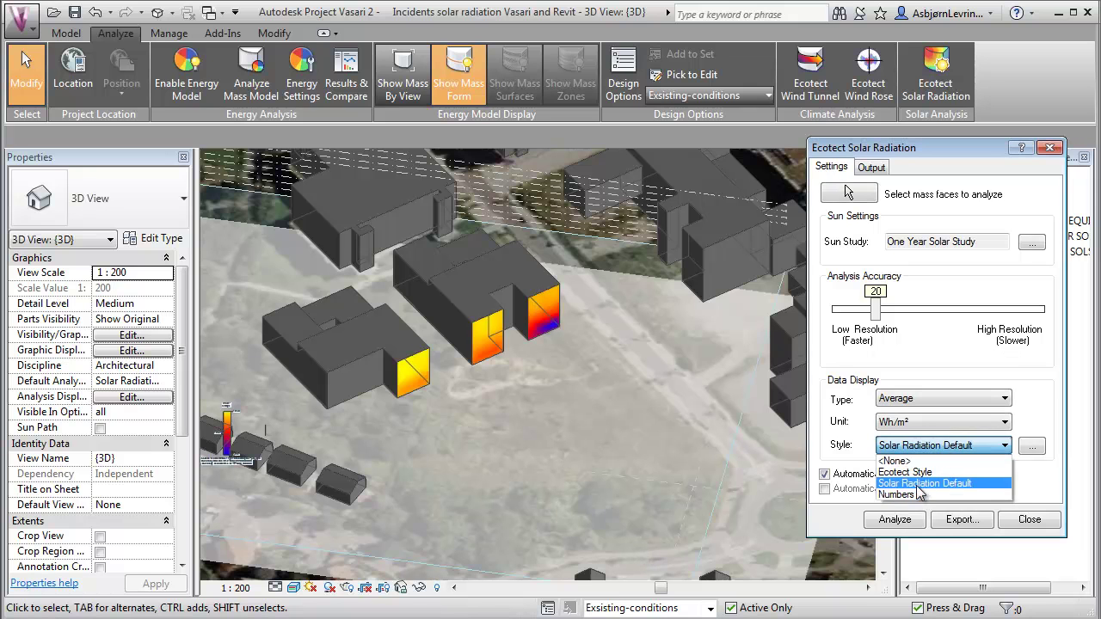
click(914, 495)
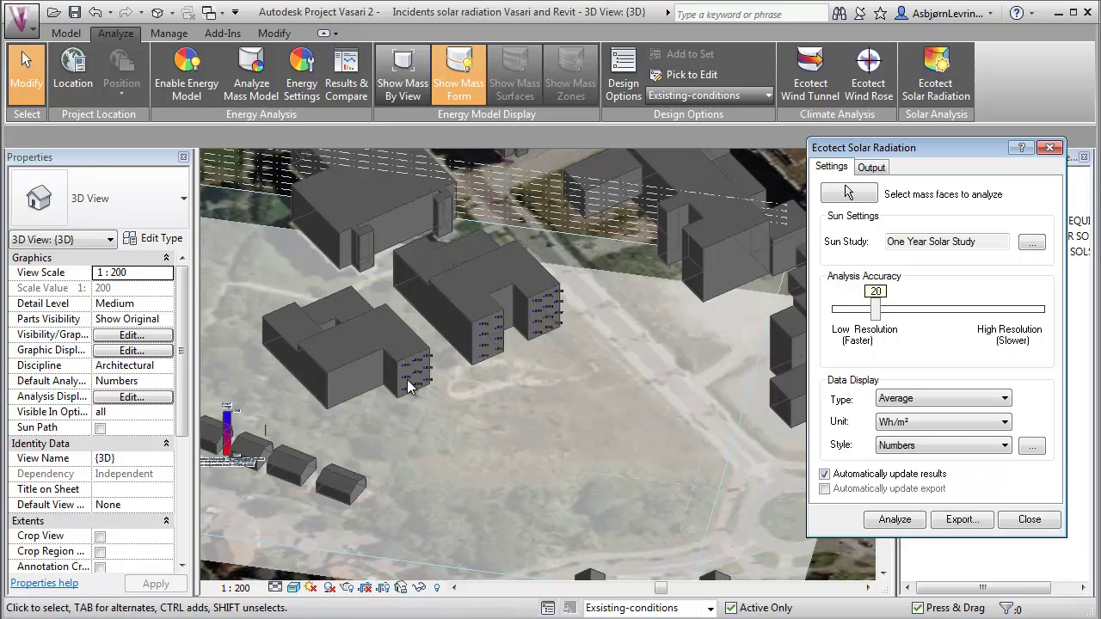
scroll(431, 410, up, 5)
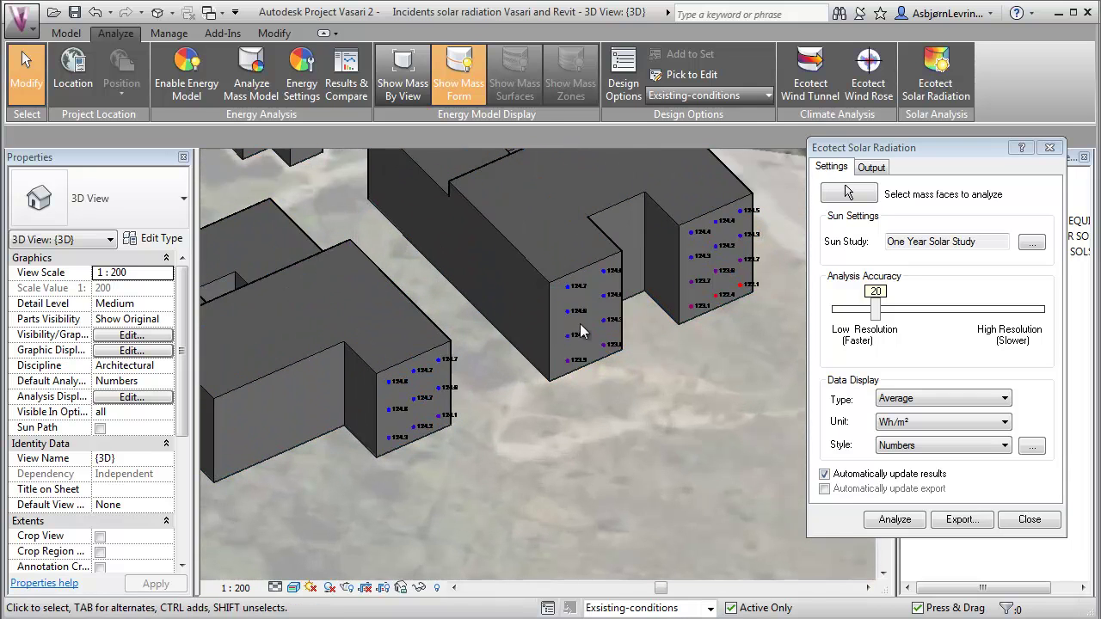
scroll(376, 385, down, 2)
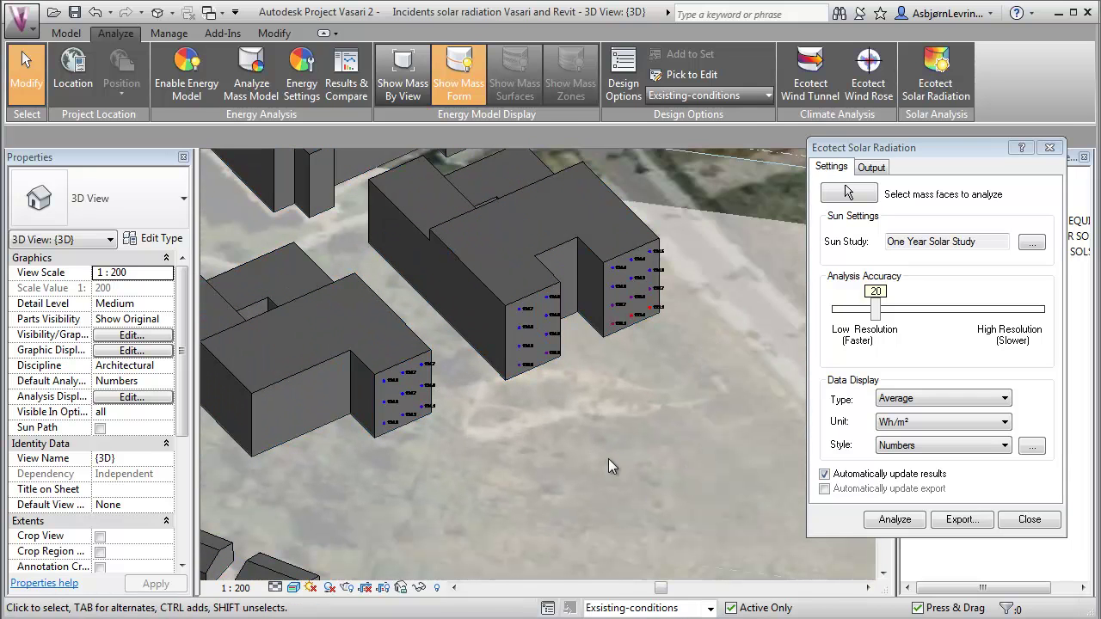
scroll(609, 460, down, 2)
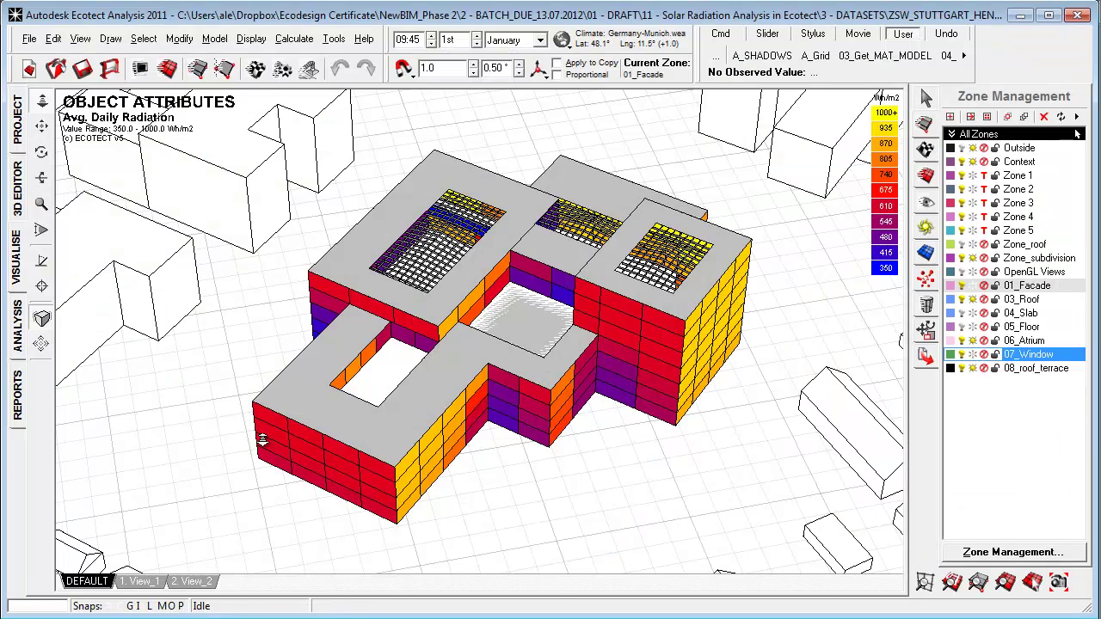
Orbit the radiation-coloured courtyard building and browse the Modify menu without choosing a command.
right_drag(264, 440, 245, 426)
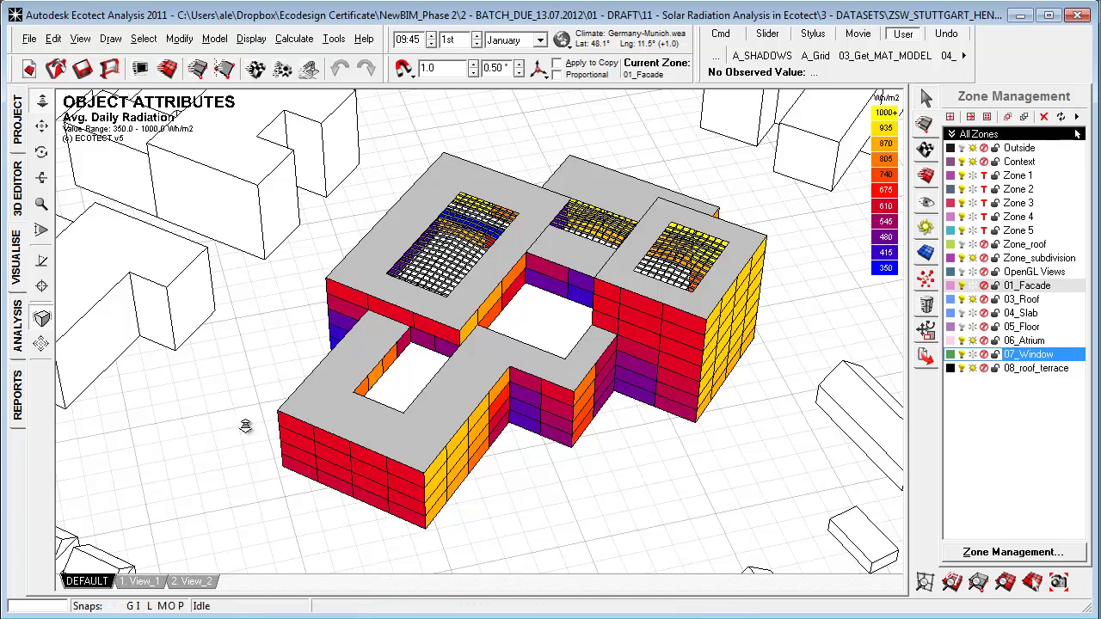
right_drag(508, 477, 484, 487)
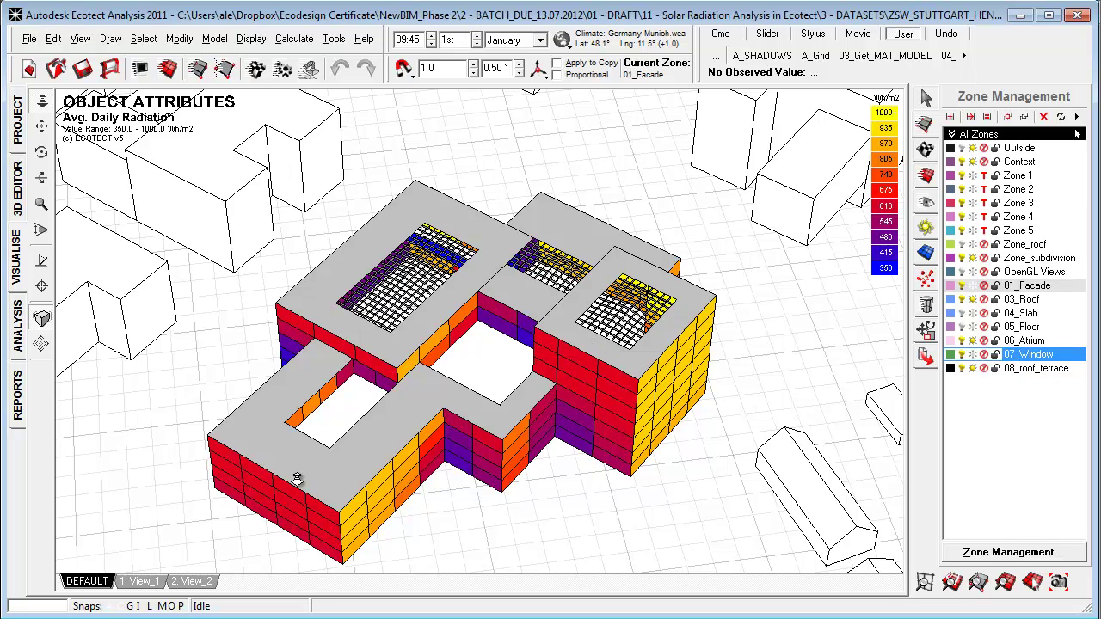
click(178, 39)
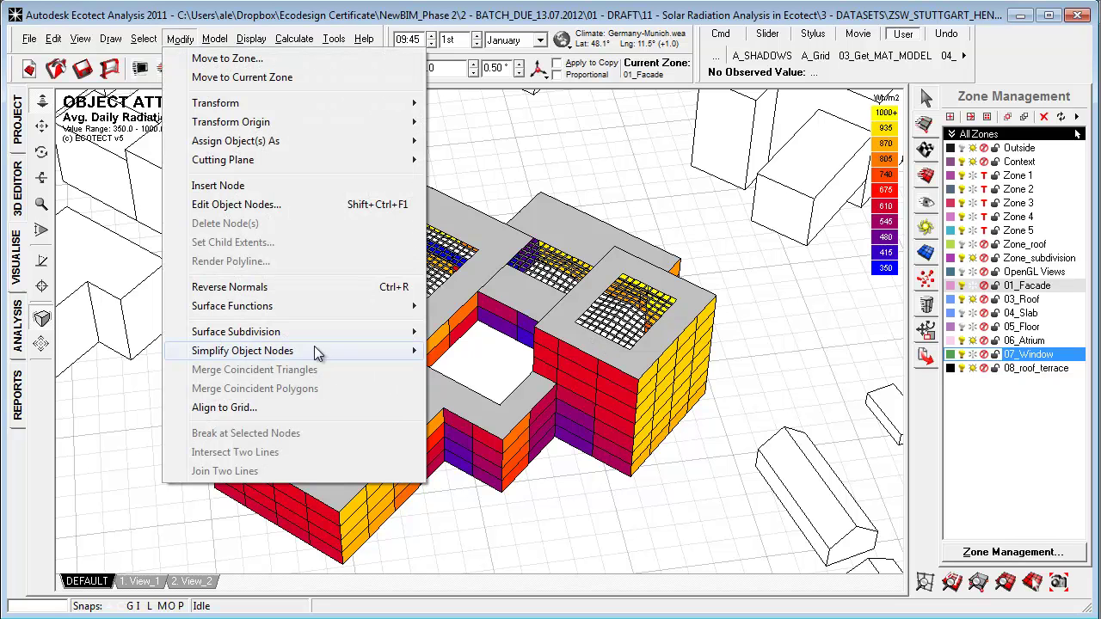
mouse_move(314, 333)
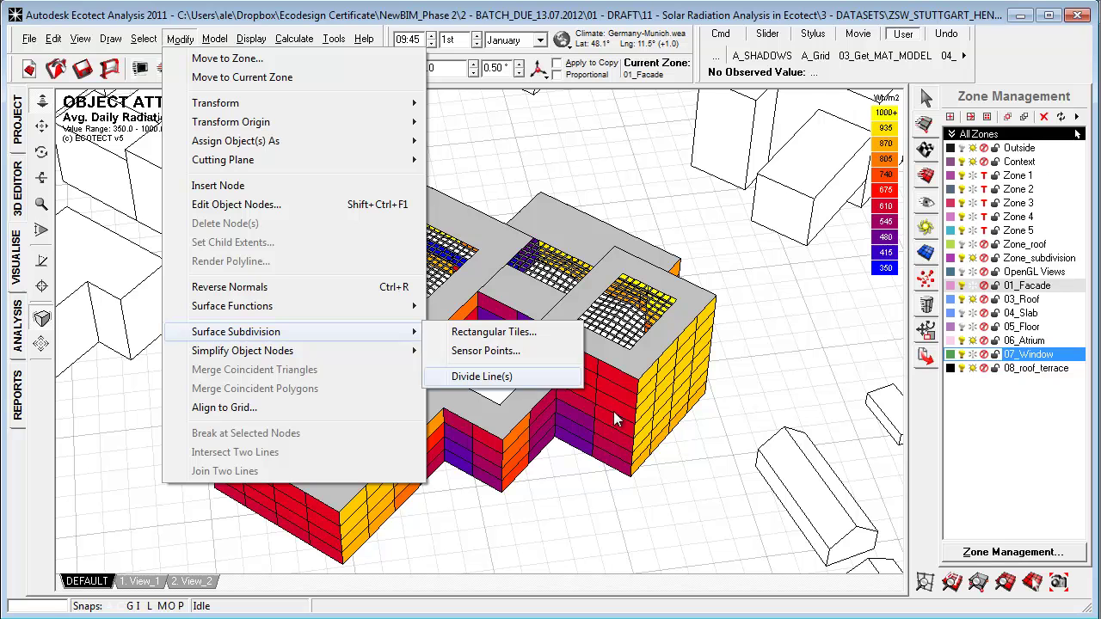
click(771, 367)
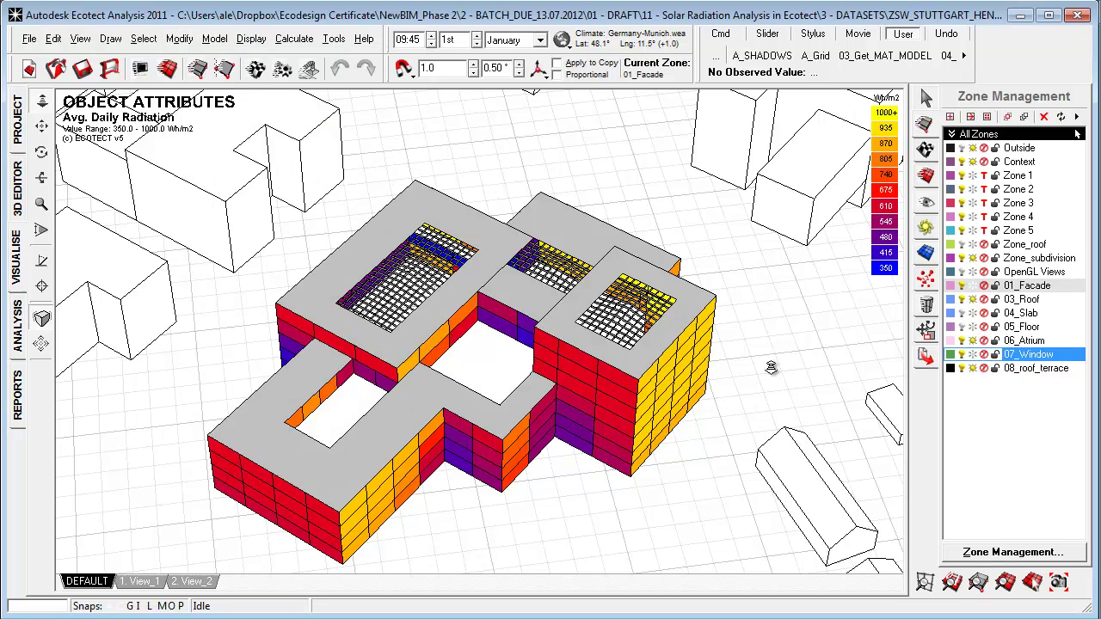
right_drag(765, 367, 799, 366)
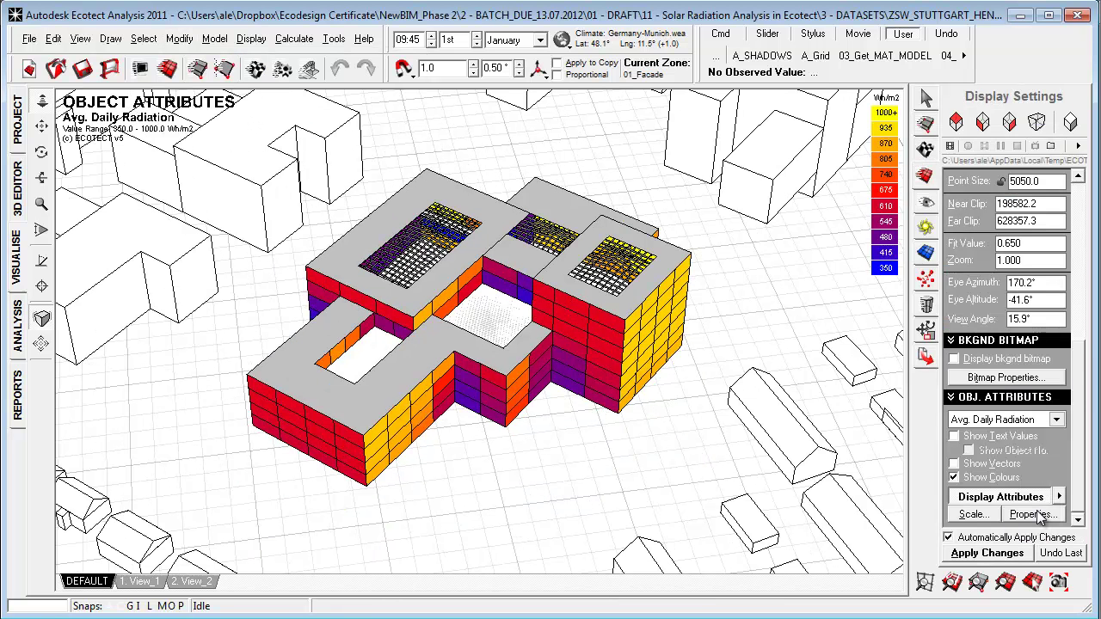
Set the radiation legend scale to a 500–1000 Wh/m² range.
click(973, 514)
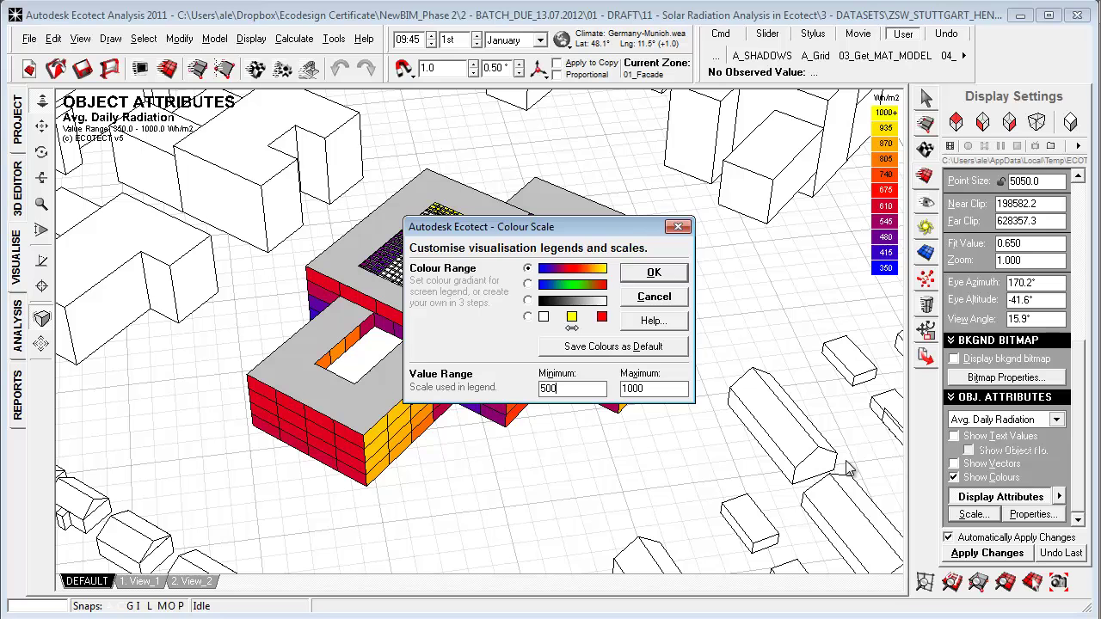
click(654, 273)
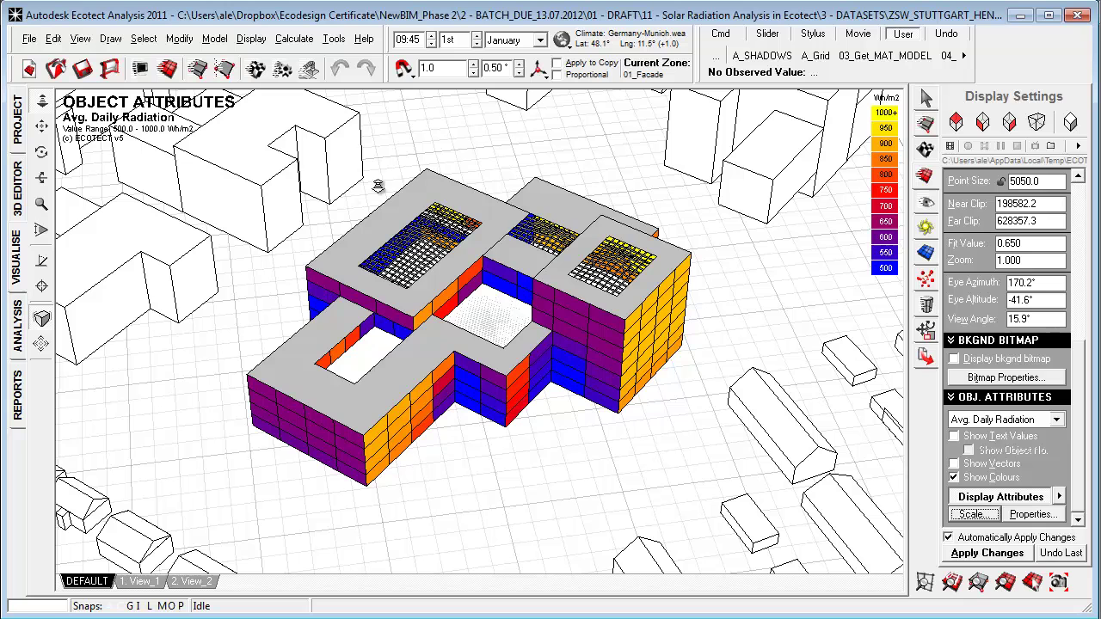
Hide the 07_Window zone, select the 01_Facade zone, and orbit to view the facade colours.
click(926, 125)
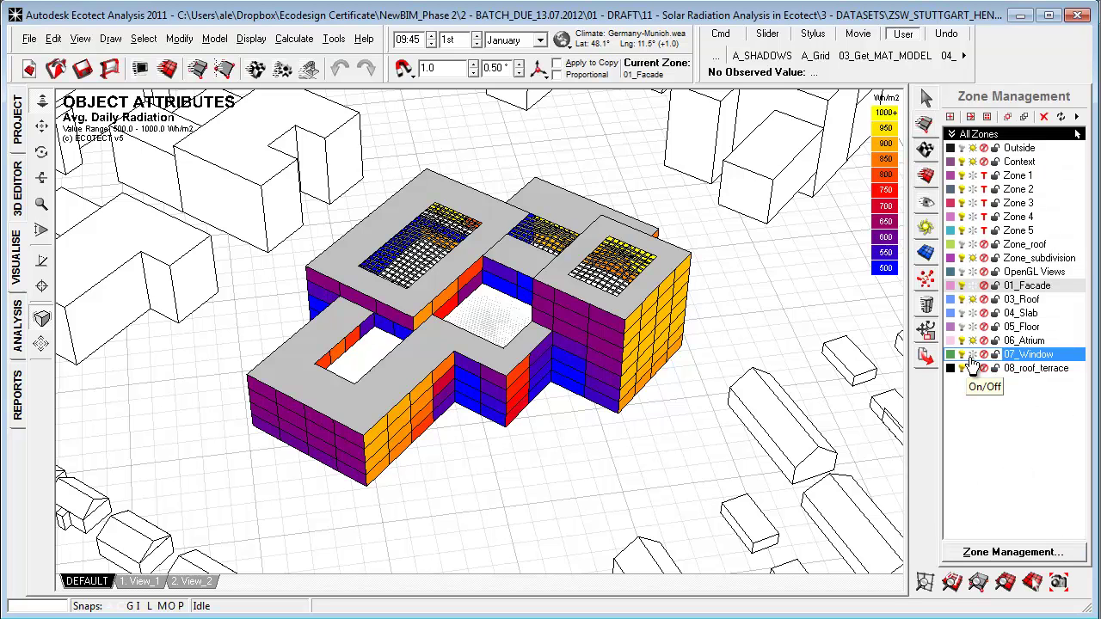
click(972, 361)
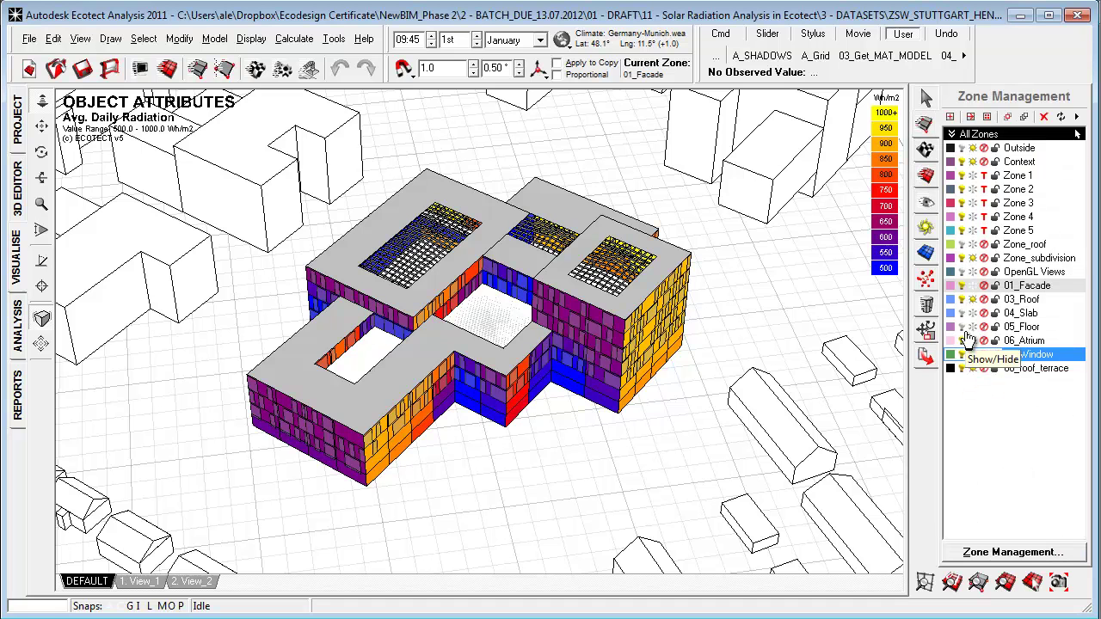
click(1026, 285)
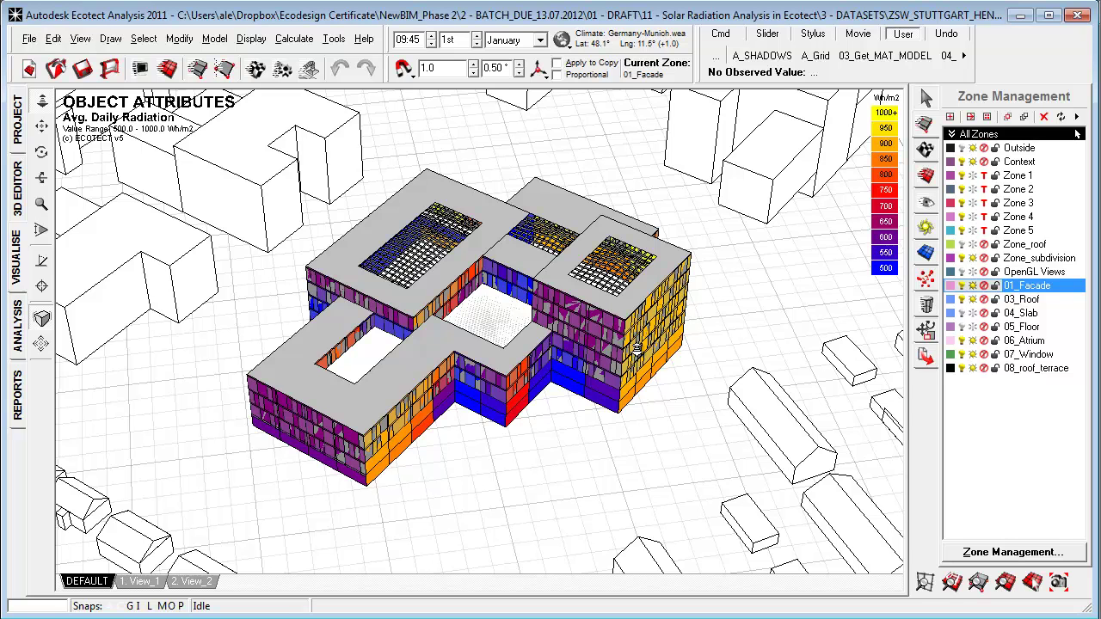
right_drag(343, 397, 372, 438)
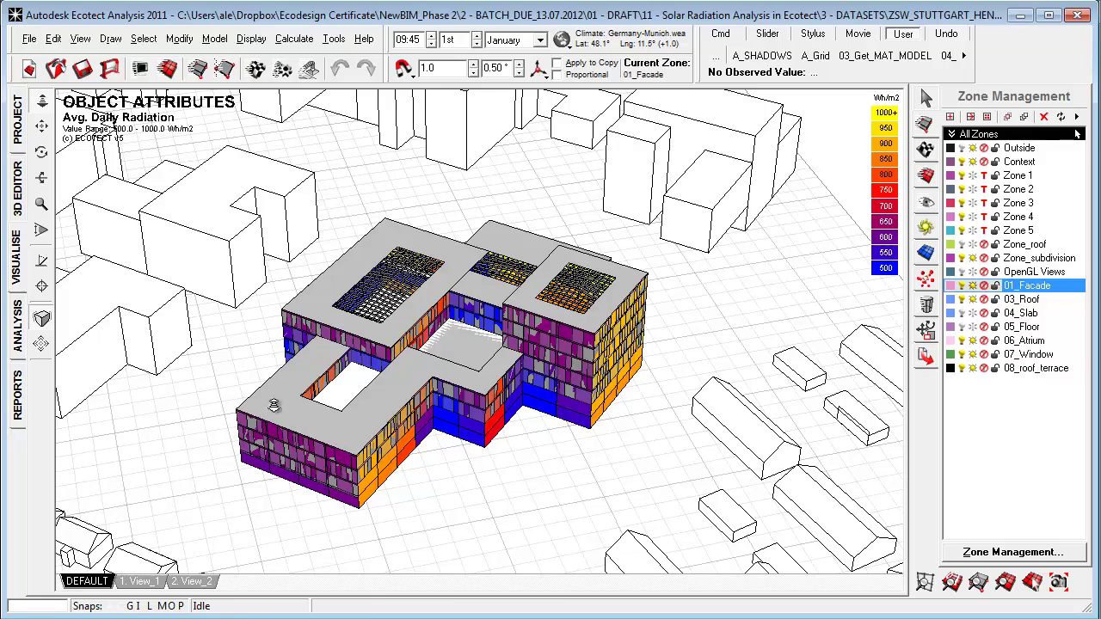
right_drag(315, 391, 325, 401)
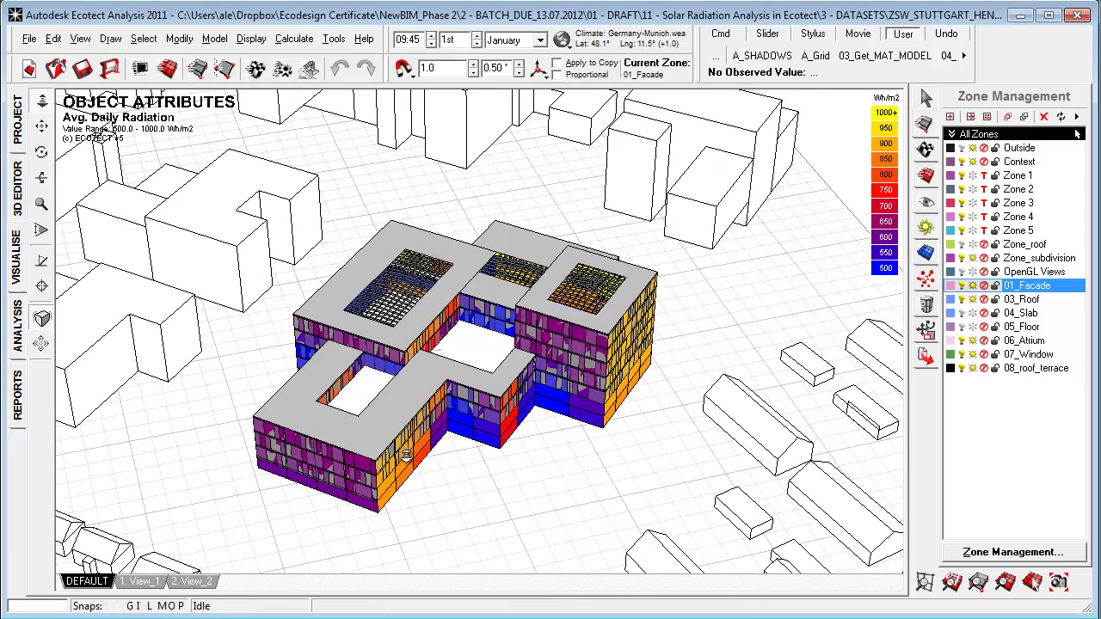
right_drag(399, 475, 172, 340)
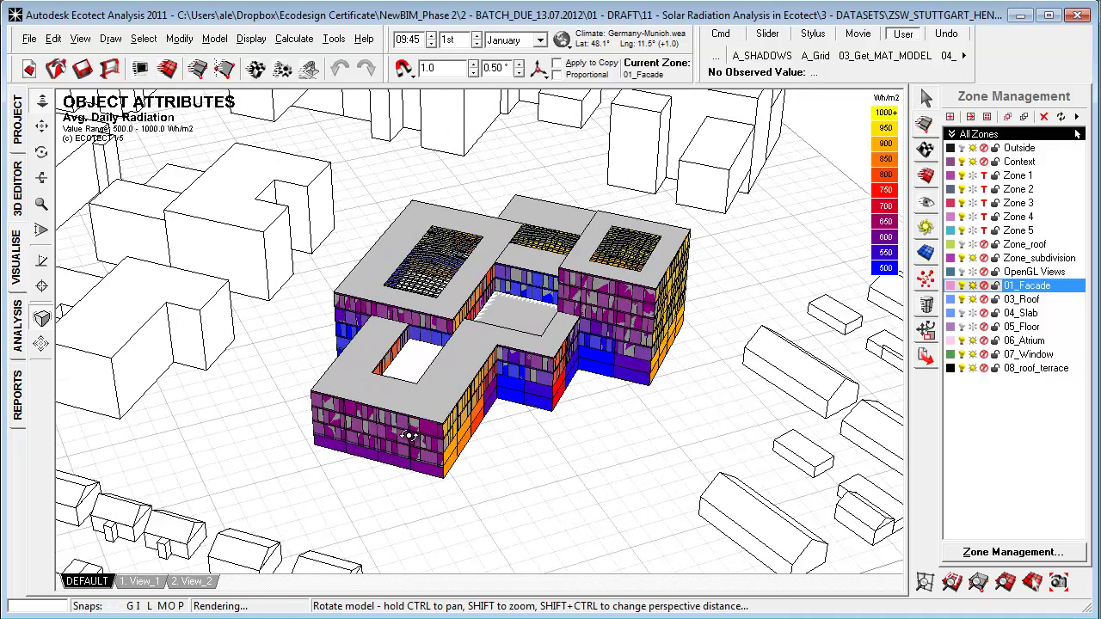
Calculate the Average Daily solar exposure chart for the selected facade object.
click(17, 188)
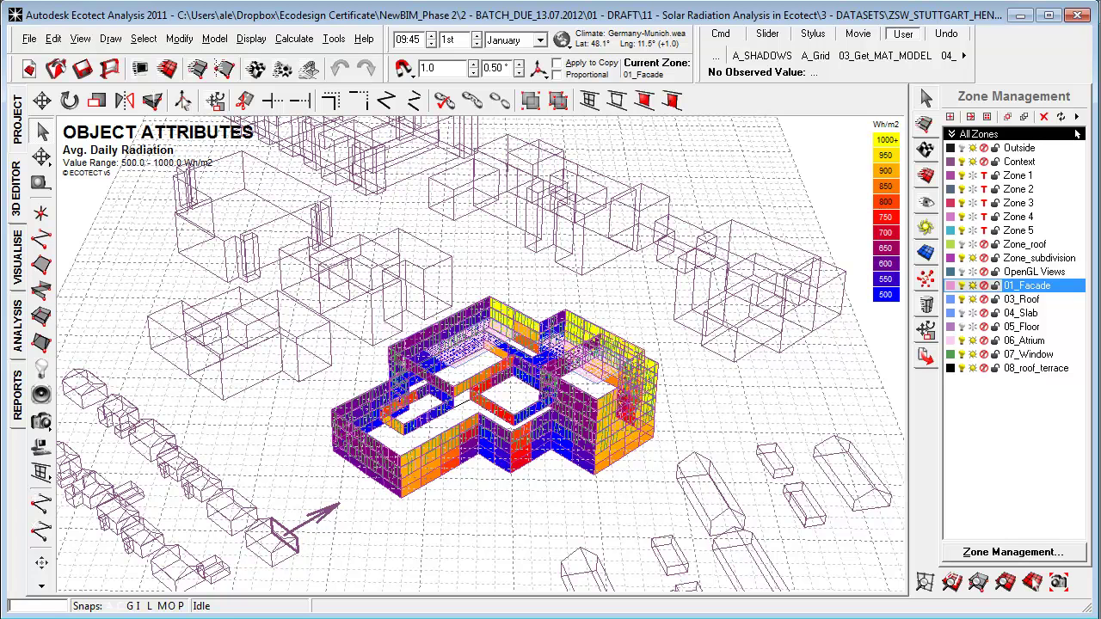
click(17, 325)
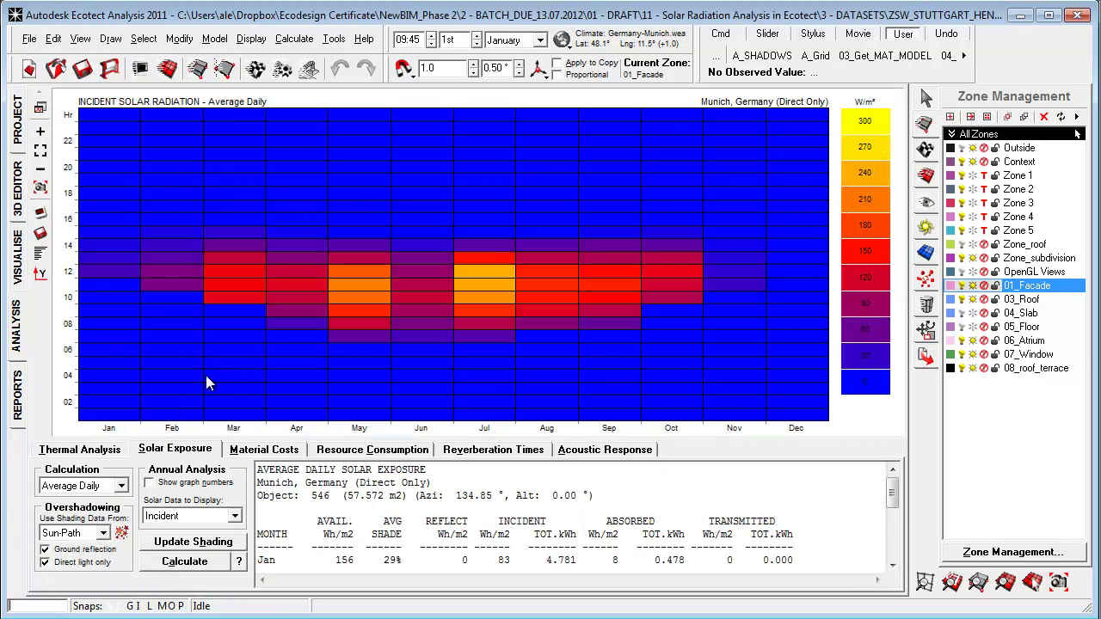
click(97, 487)
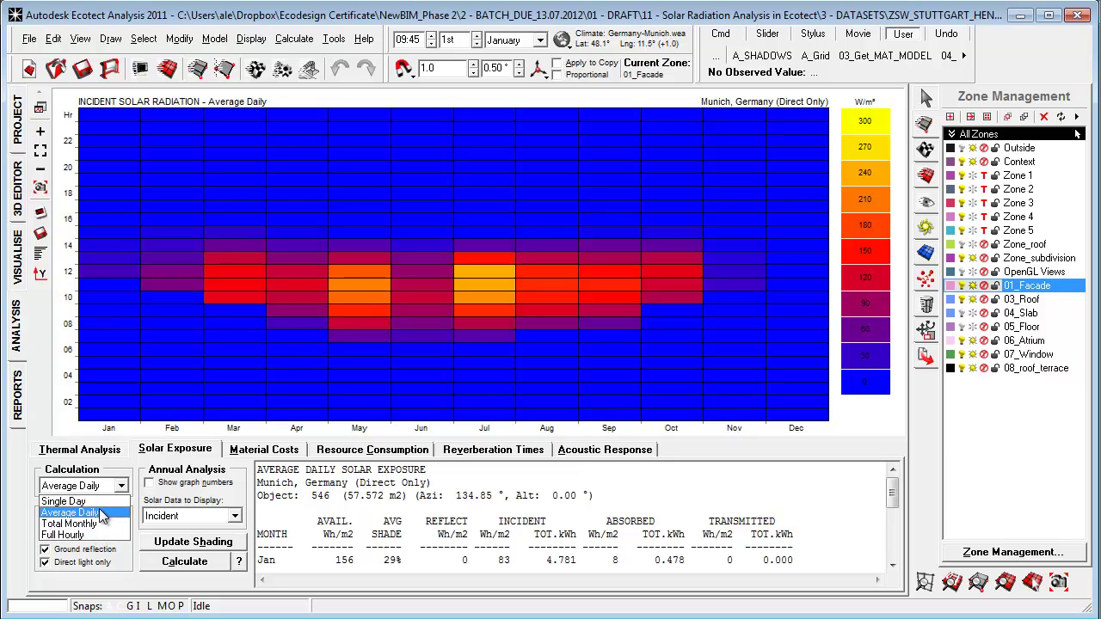
click(101, 512)
click(170, 560)
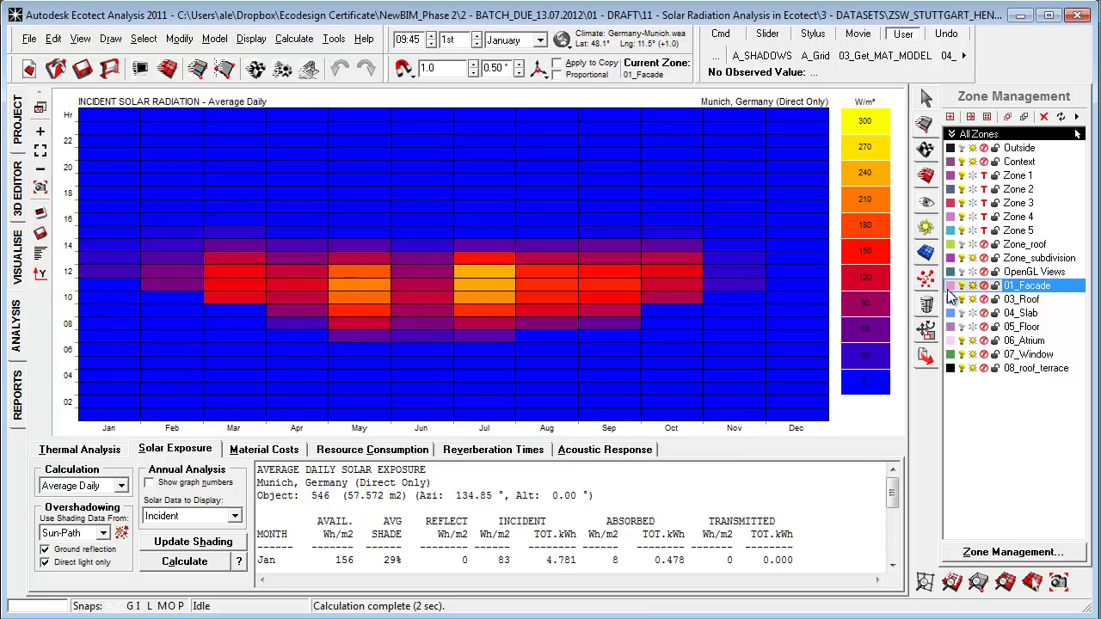
Generate an Object Attributes report by analysing the object attribute data.
click(932, 180)
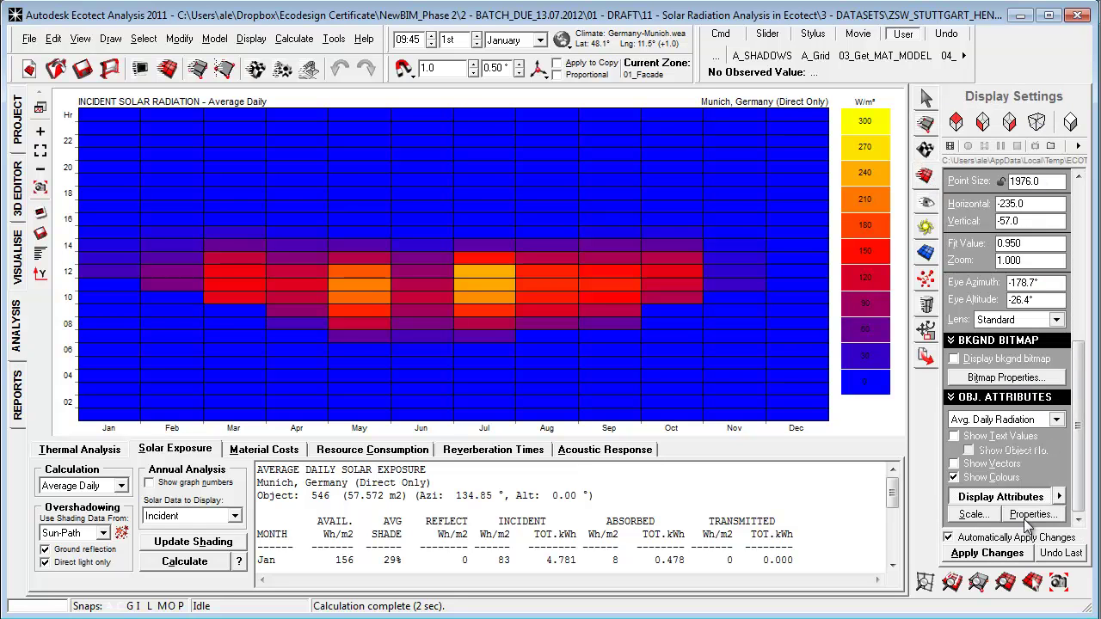
click(1032, 515)
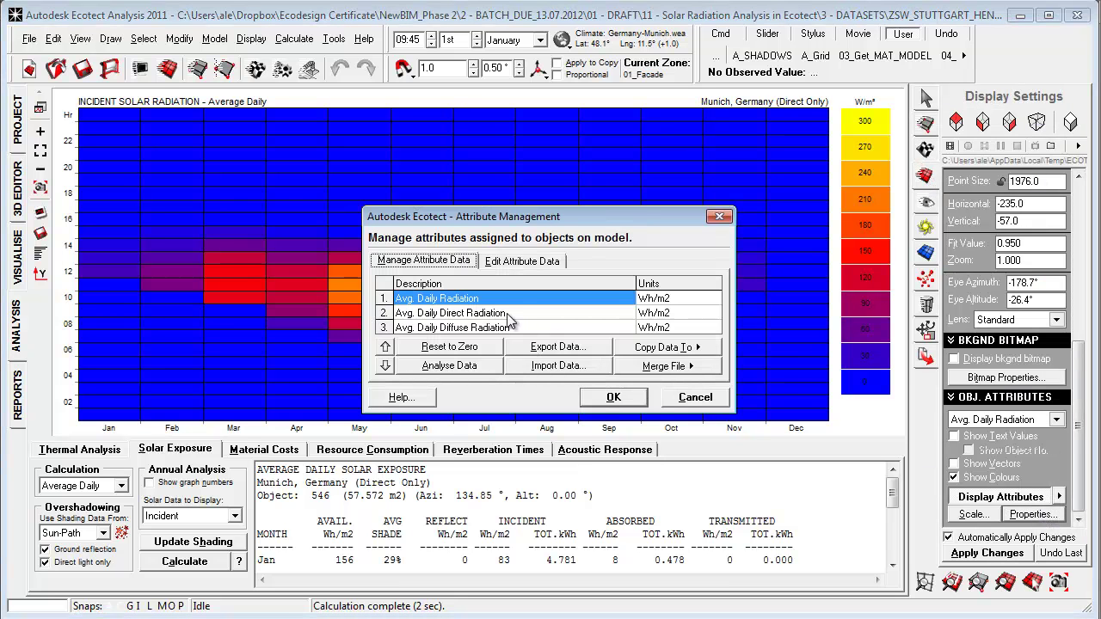
click(461, 368)
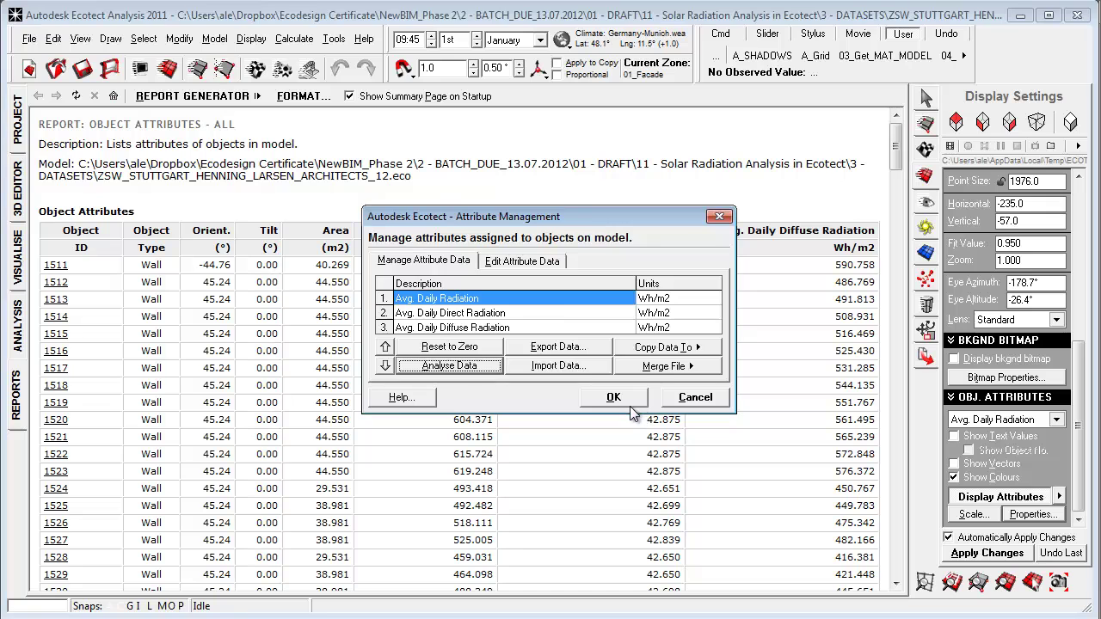
click(613, 397)
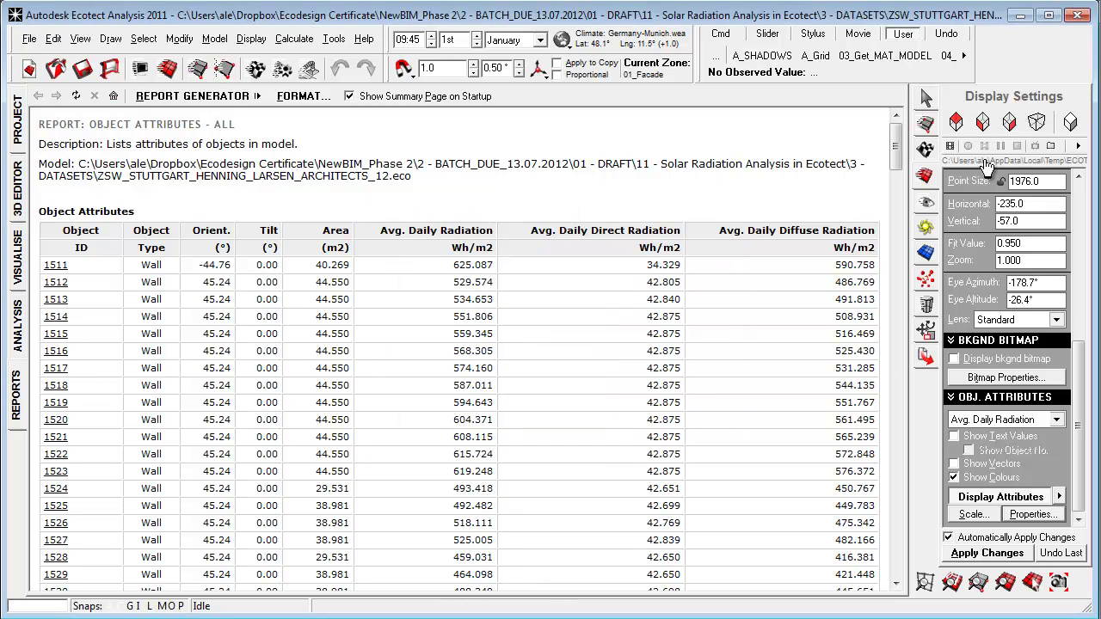
Scroll through the radiation report and check its format options before returning to the 3D model.
drag(895, 148, 894, 564)
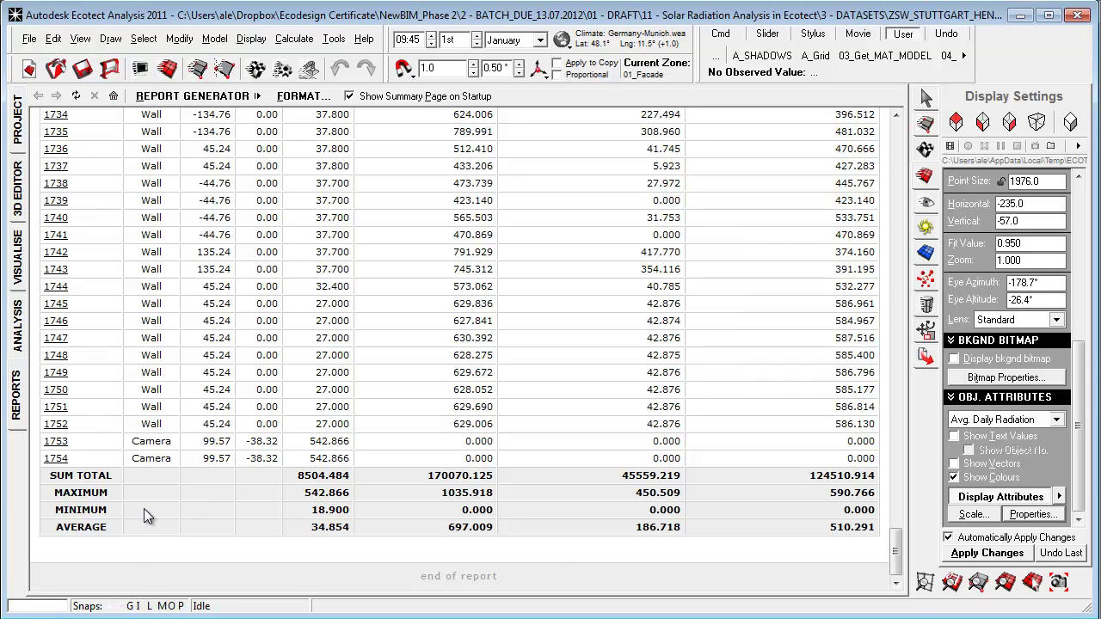
drag(895, 549, 907, 129)
click(302, 95)
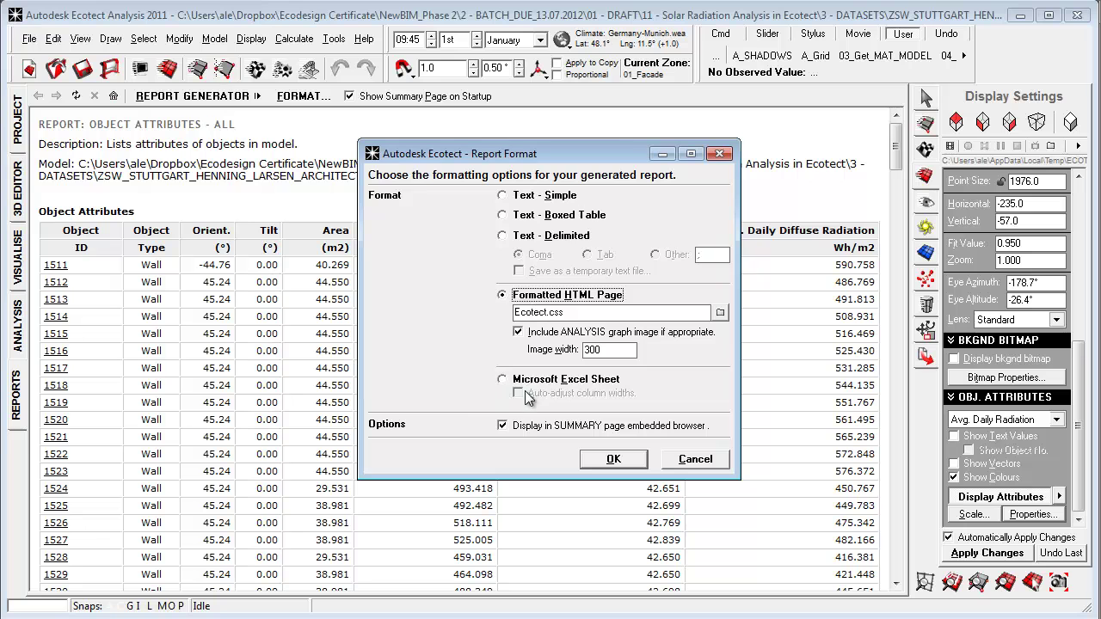
key(Return)
click(16, 188)
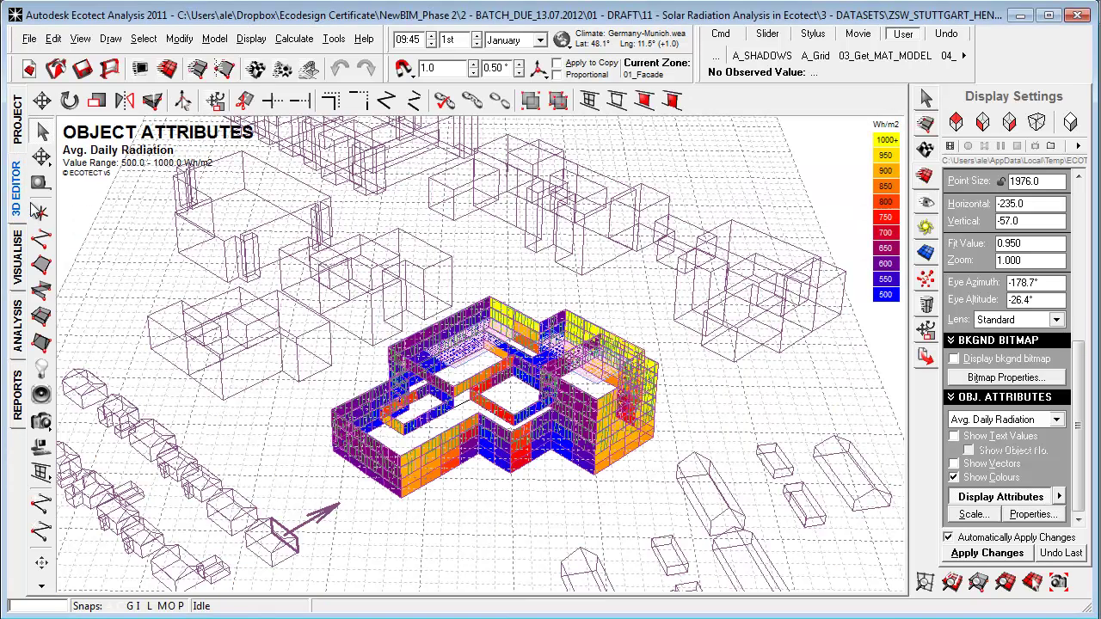